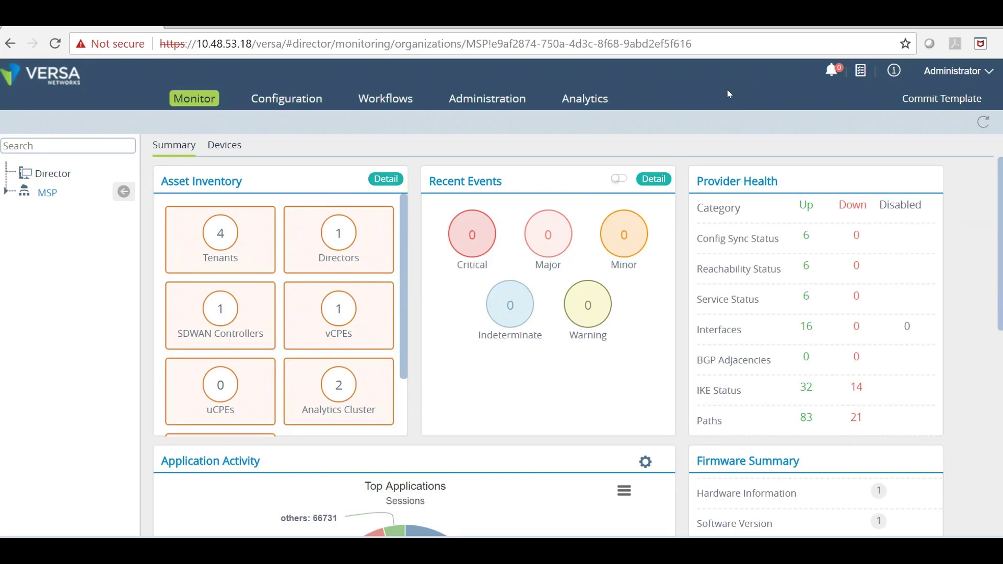
Switch from the monitoring dashboard to the Administration area
{"action": "left_click", "coordinate": [472, 95]}
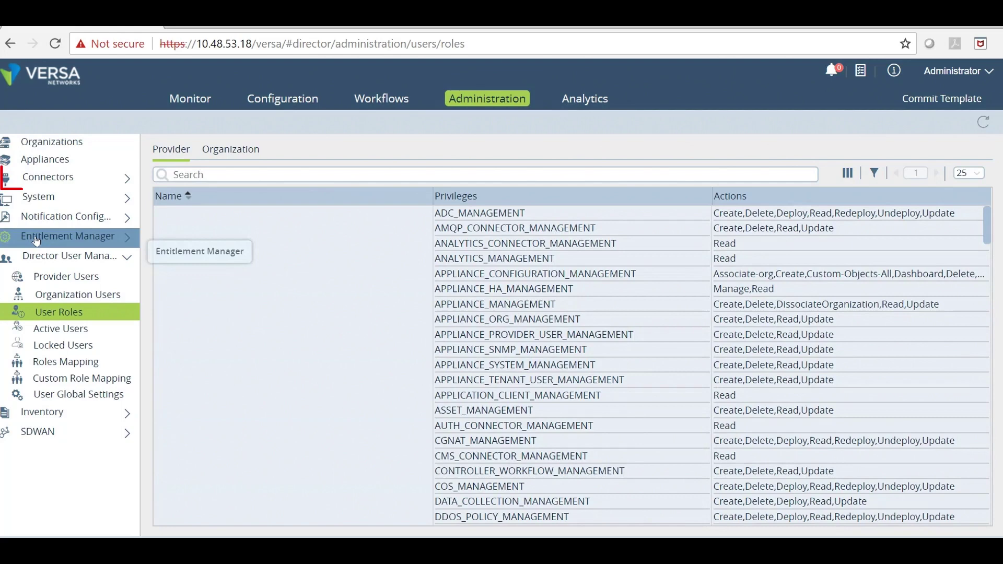
List authentication connectors, preview then cancel an Active Directory connector, and review labadserver's settings
{"action": "left_click", "coordinate": [57, 177]}
{"action": "left_click", "coordinate": [63, 229]}
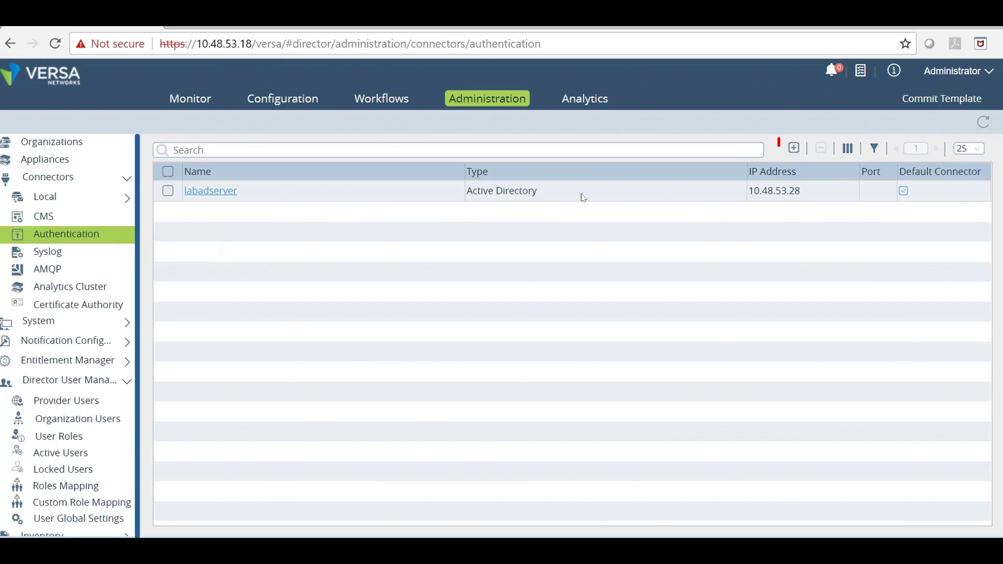
{"action": "left_click", "coordinate": [793, 147]}
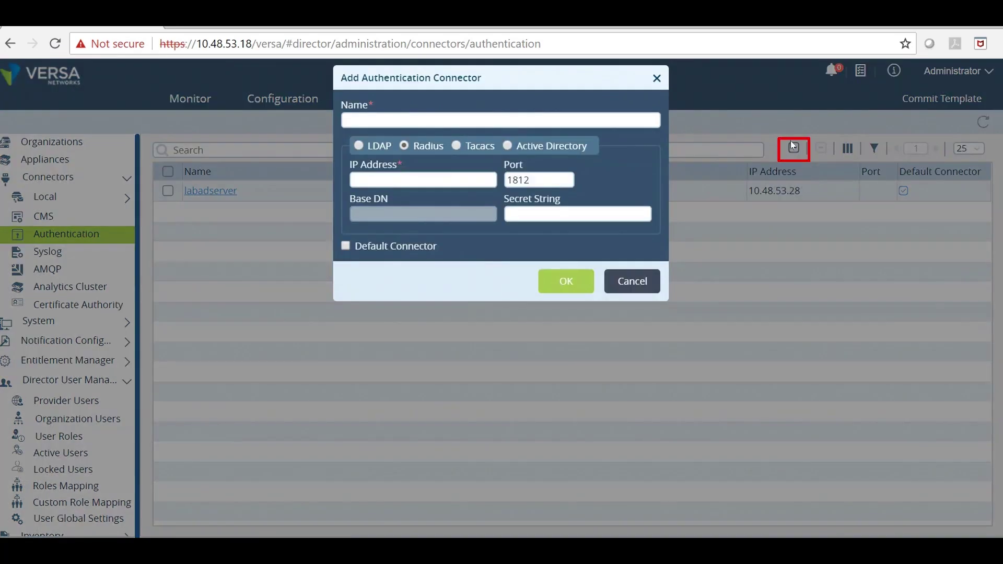
{"action": "left_click", "coordinate": [508, 145]}
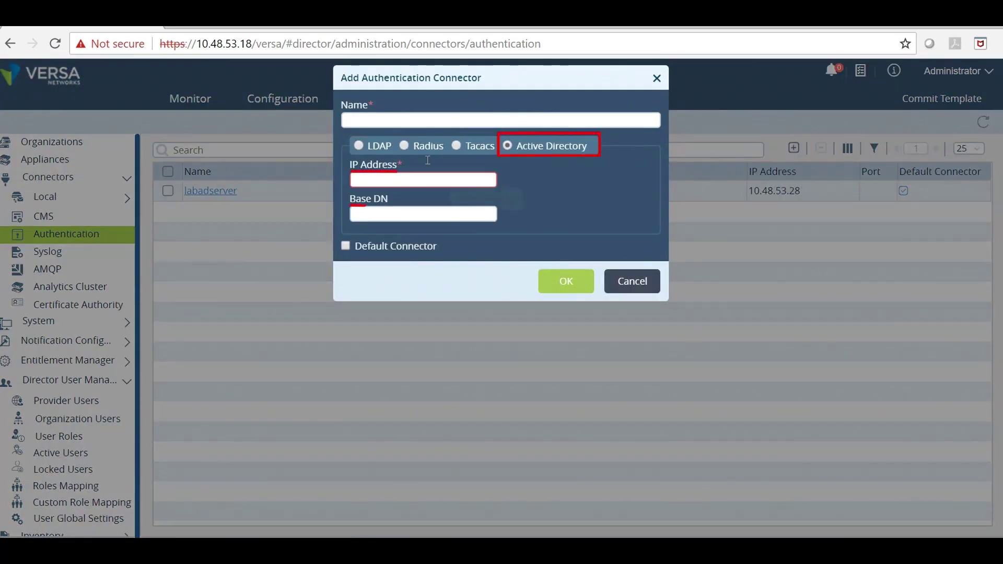
{"action": "left_click", "coordinate": [423, 181]}
{"action": "left_click", "coordinate": [638, 284]}
{"action": "left_click", "coordinate": [209, 190]}
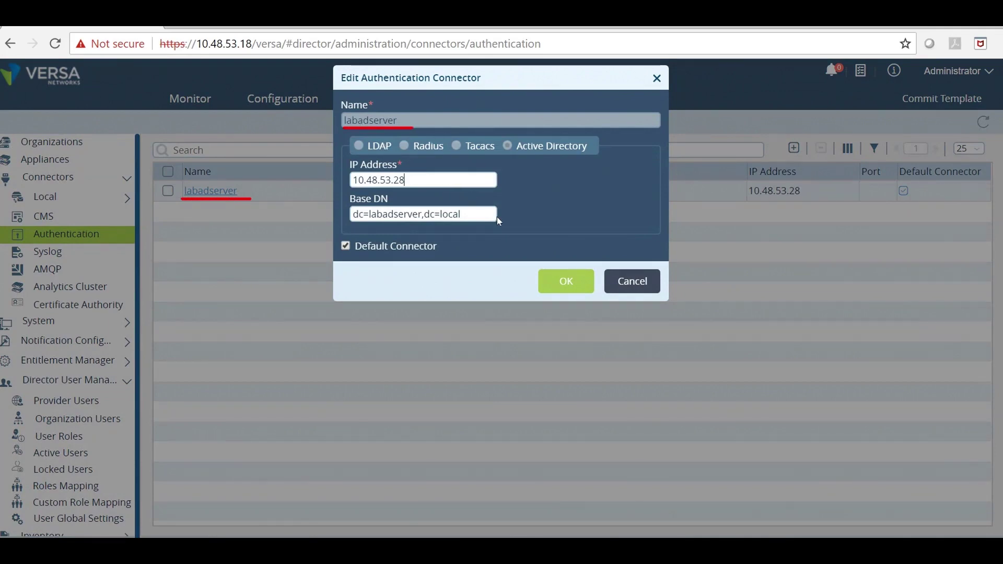
{"action": "left_click", "coordinate": [632, 281]}
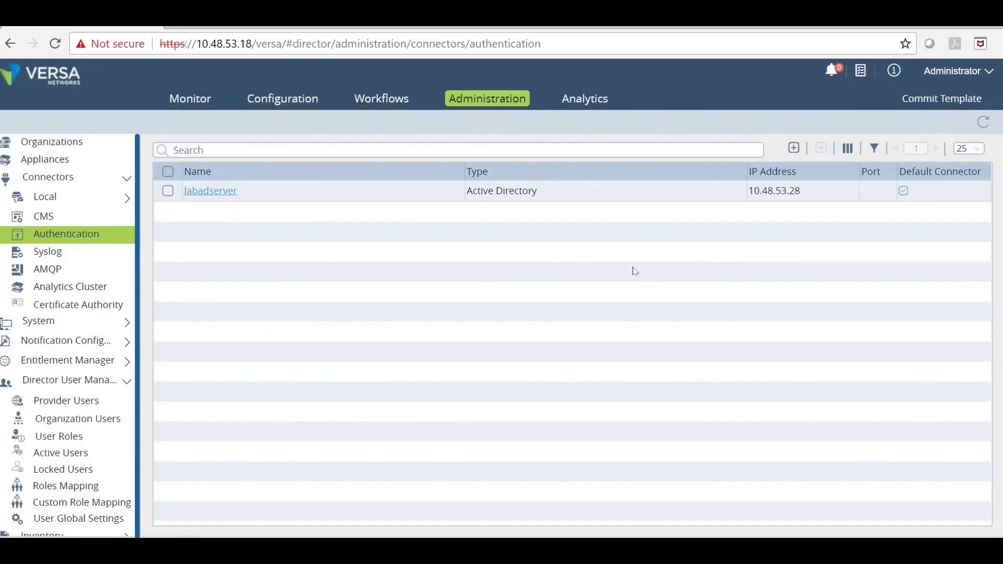
Show the Organizations list with MSP and Cust1 through Cust4
{"action": "left_click", "coordinate": [79, 139]}
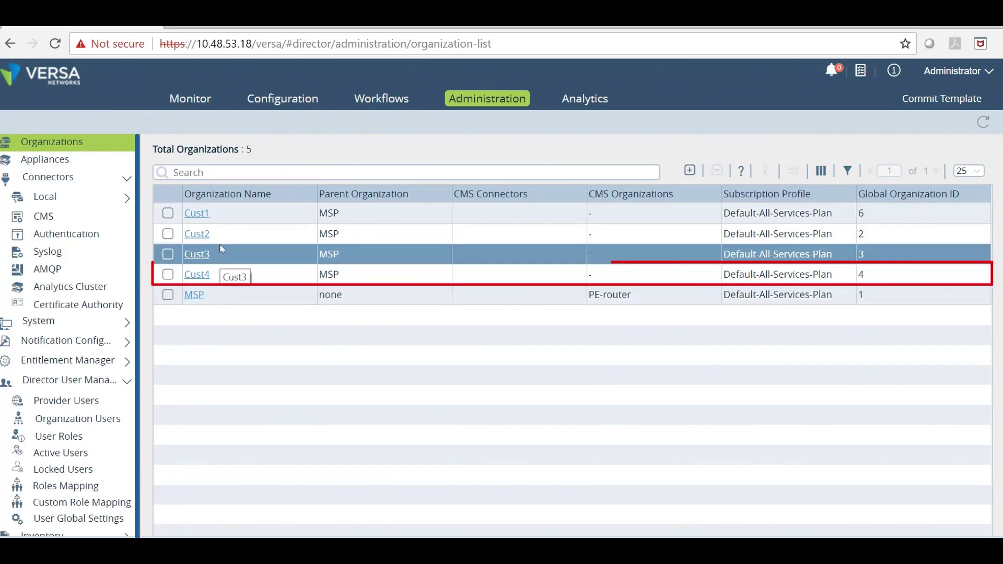
Set Cust4's authentication connector to labadserver, check its five supported tenant roles, and save
{"action": "left_click", "coordinate": [193, 272]}
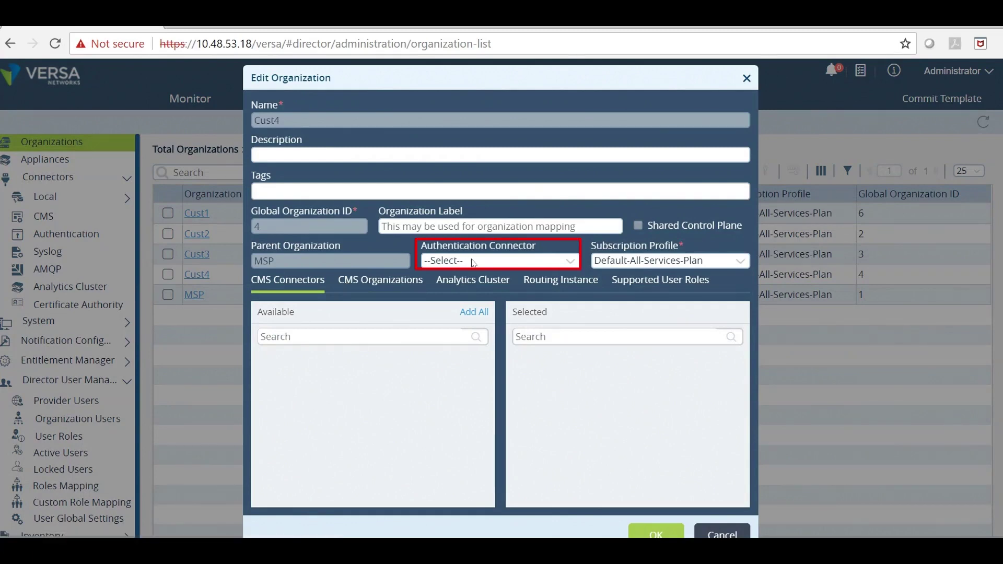
{"action": "left_click", "coordinate": [523, 261]}
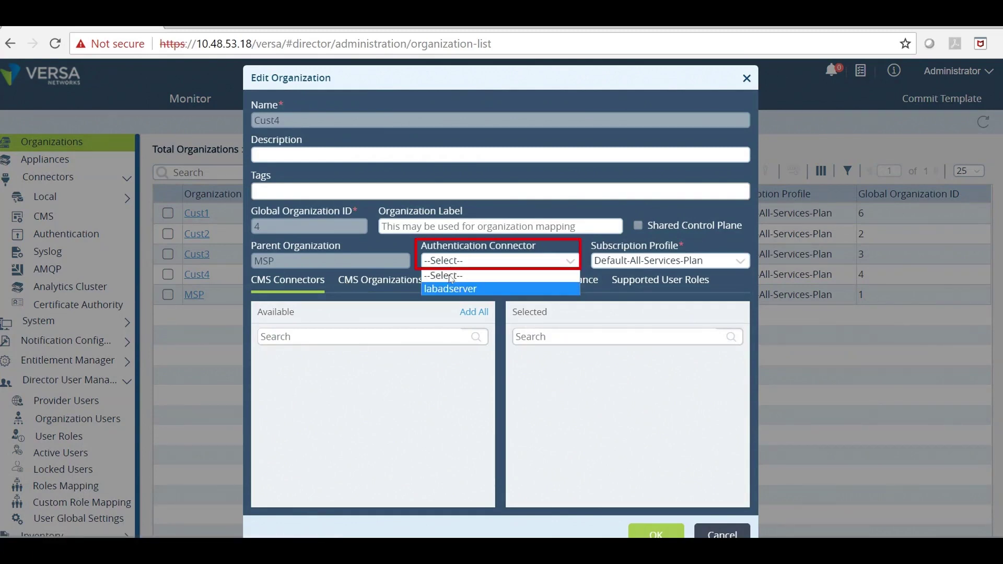
{"action": "left_click", "coordinate": [448, 288]}
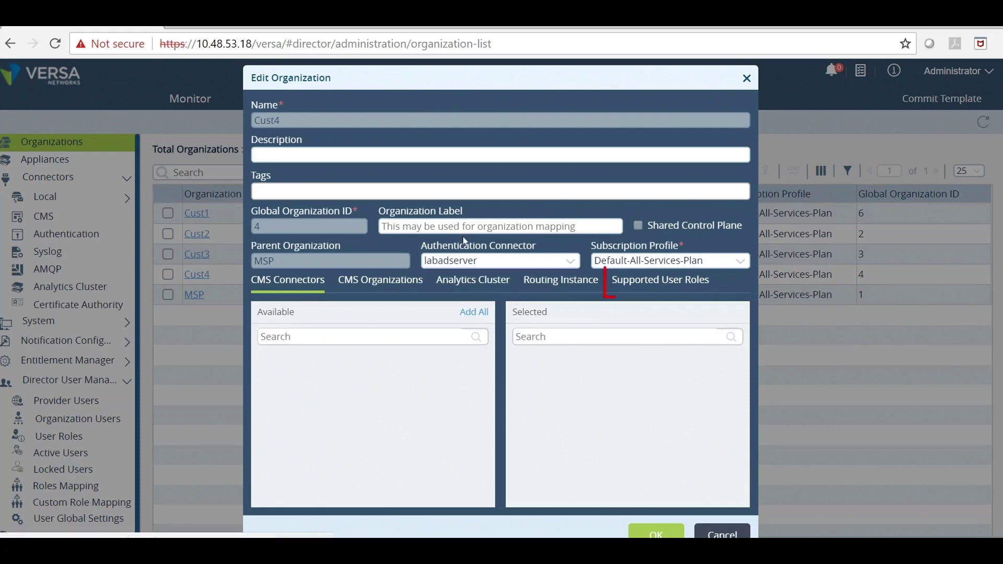
{"action": "left_click", "coordinate": [650, 275]}
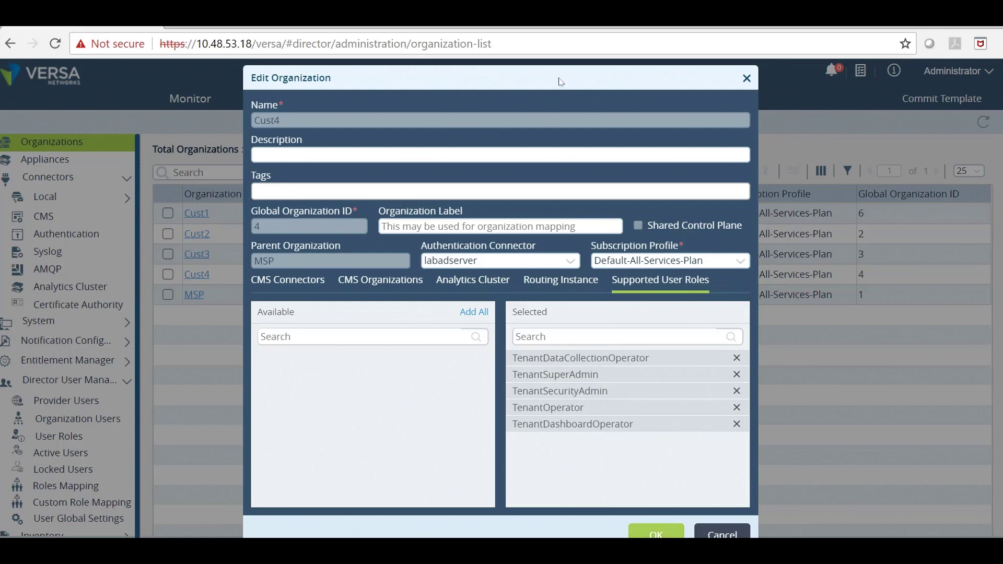
{"action": "scroll", "coordinate": [648, 486], "scroll_direction": "down", "scroll_amount": 1}
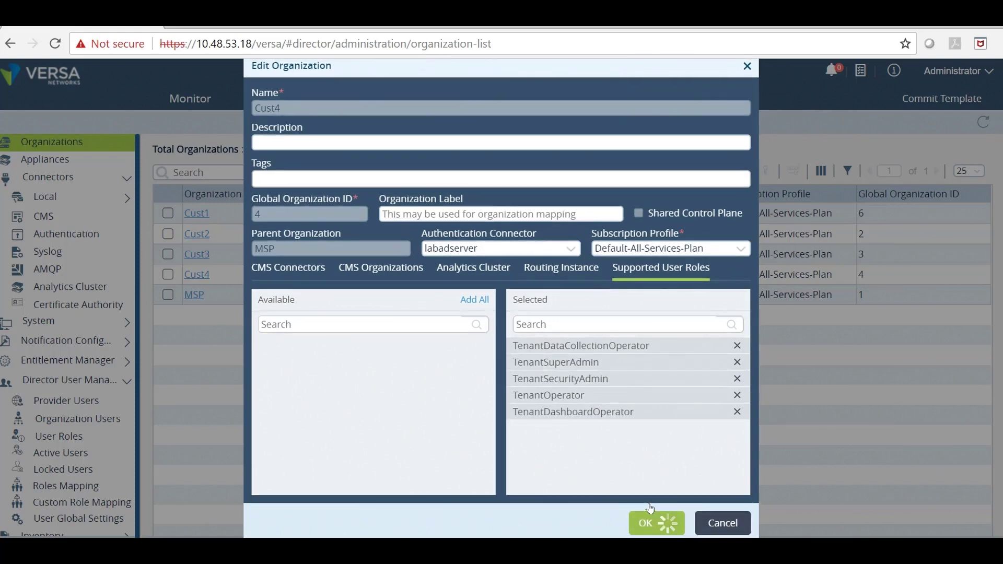
{"action": "left_click", "coordinate": [659, 520]}
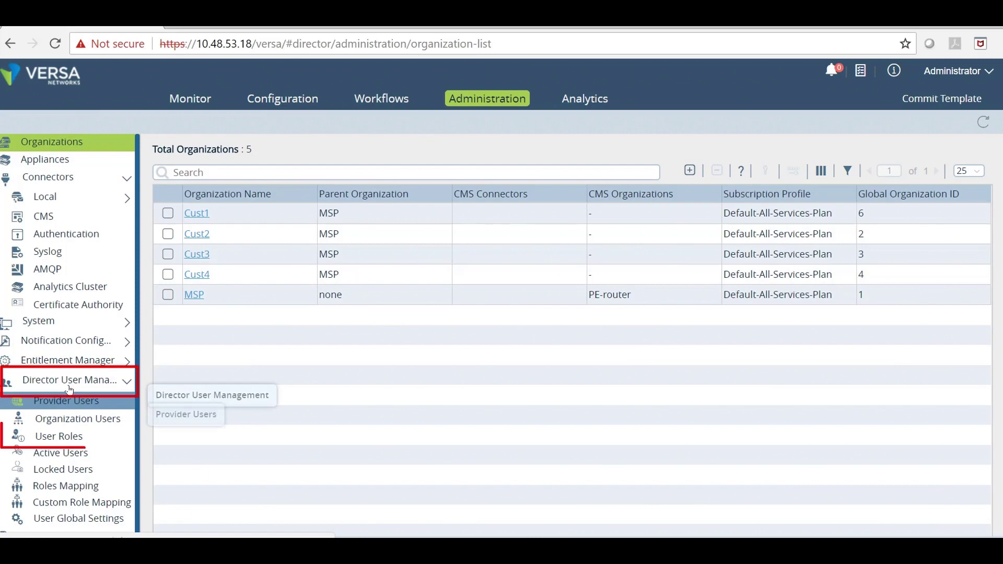
Show the Organization-level user roles and scroll through tenant role privileges like TenantSecurityAdmin
{"action": "left_click", "coordinate": [56, 428]}
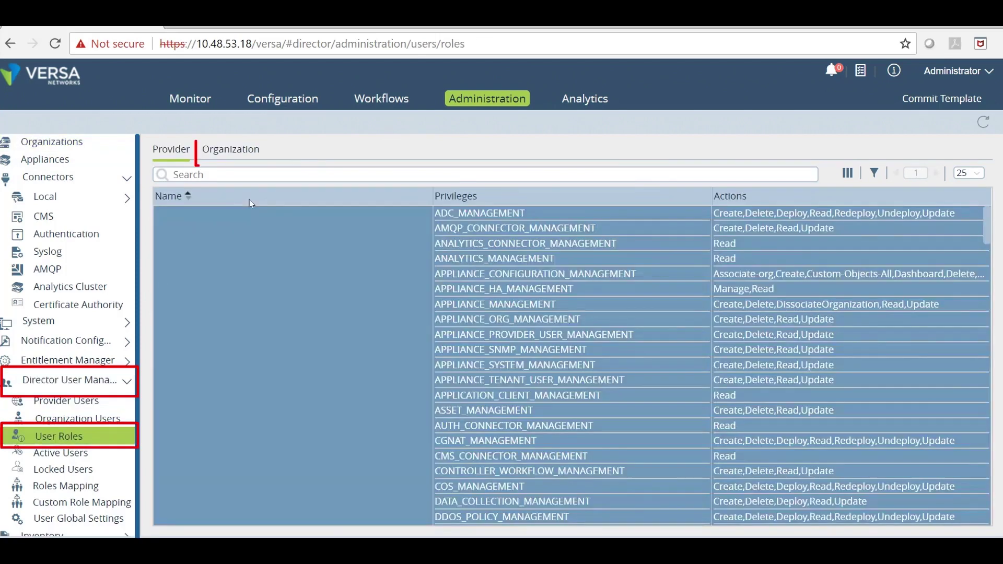
{"action": "left_click", "coordinate": [233, 152]}
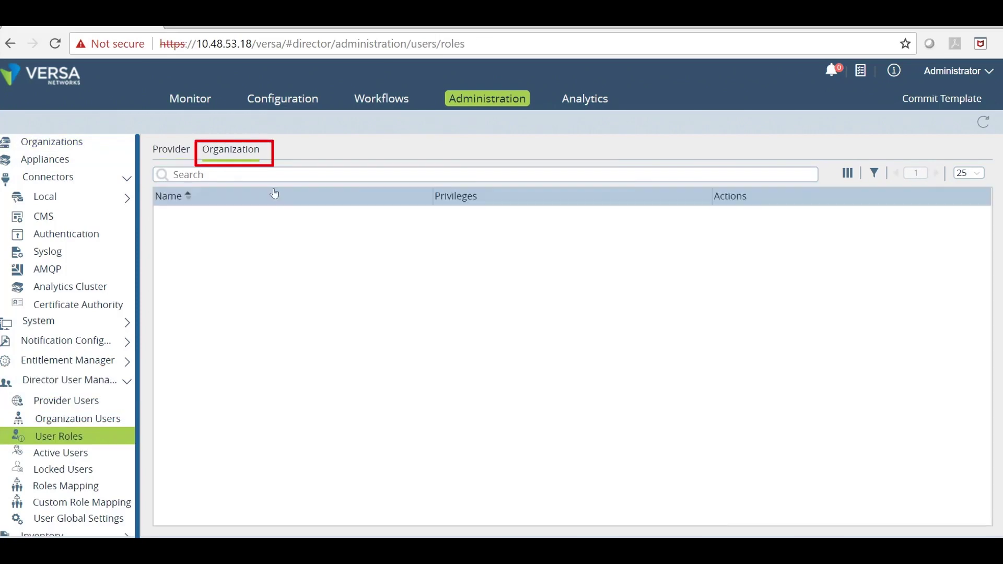
{"action": "scroll", "coordinate": [316, 285], "scroll_direction": "down", "scroll_amount": 5}
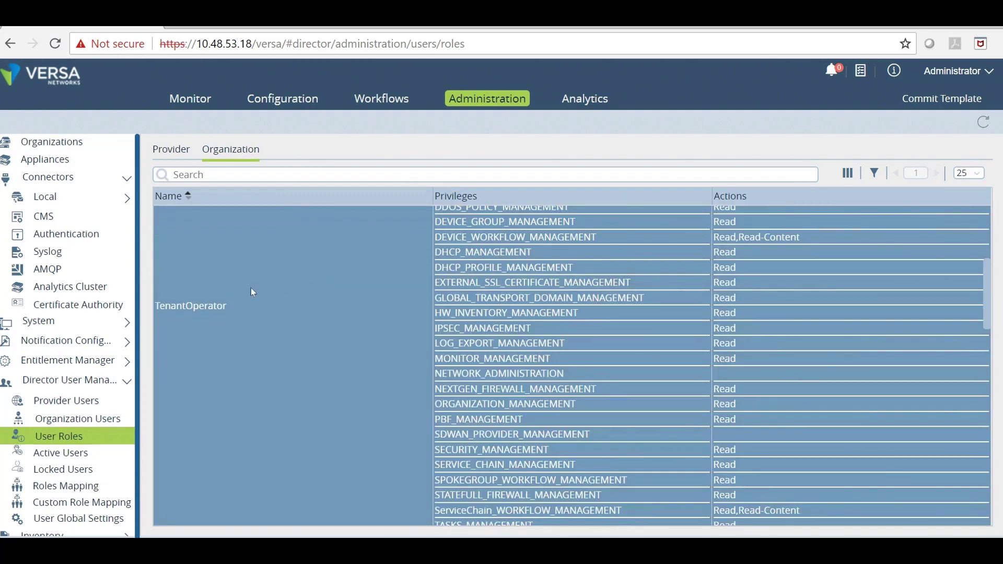
{"action": "scroll", "coordinate": [254, 306], "scroll_direction": "down", "scroll_amount": 5}
{"action": "scroll", "coordinate": [250, 376], "scroll_direction": "down", "scroll_amount": 2}
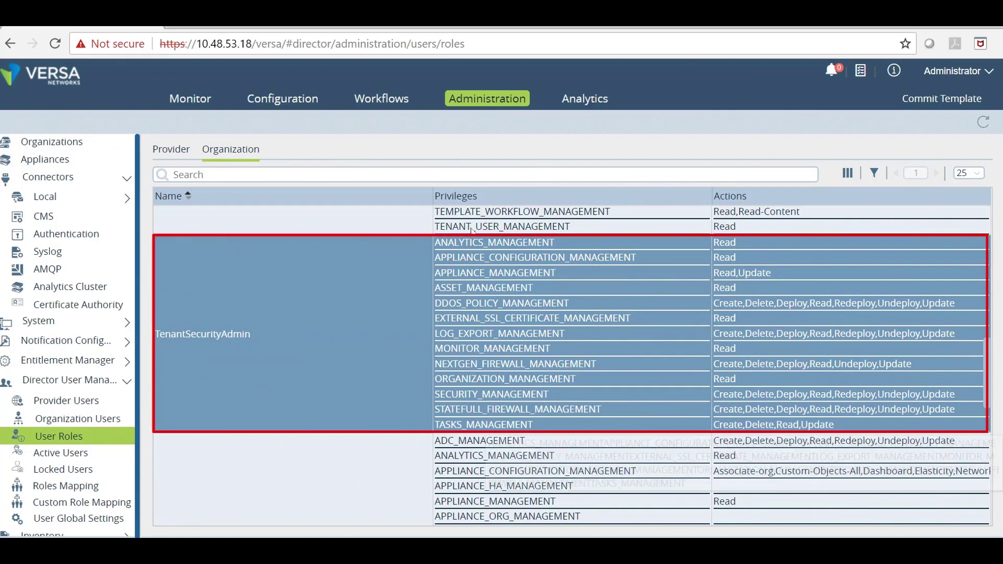
{"action": "scroll", "coordinate": [472, 230], "scroll_direction": "down", "scroll_amount": 10}
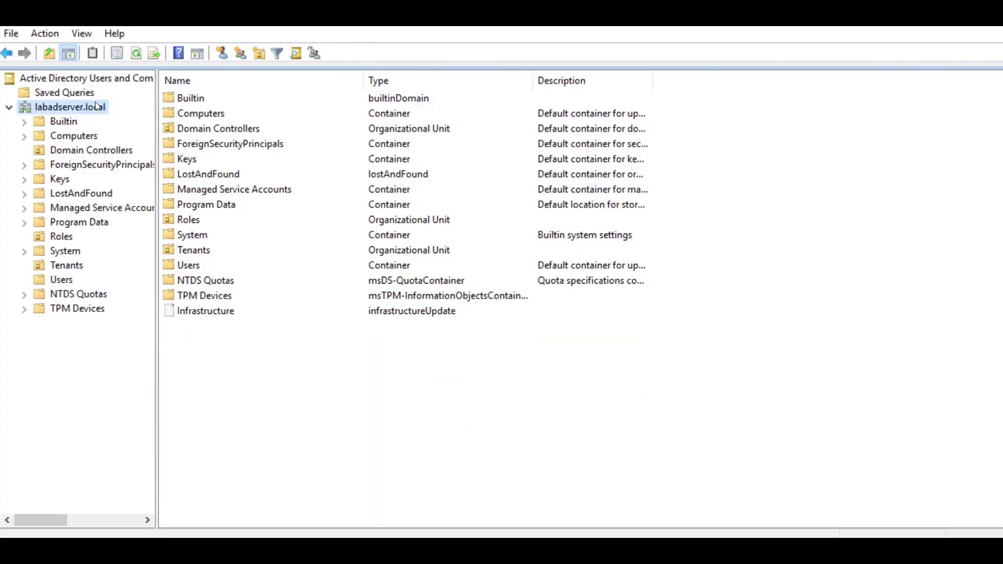
Add a new group named TenantSecurityAdmin inside the Roles organizational unit
{"action": "left_click", "coordinate": [197, 221]}
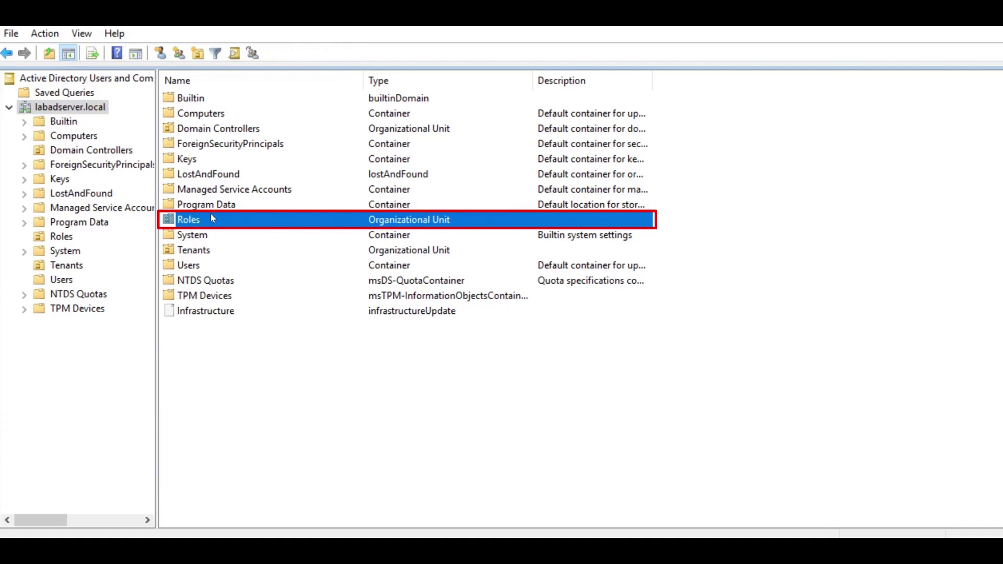
{"action": "double_click", "coordinate": [196, 221]}
{"action": "right_click", "coordinate": [259, 204]}
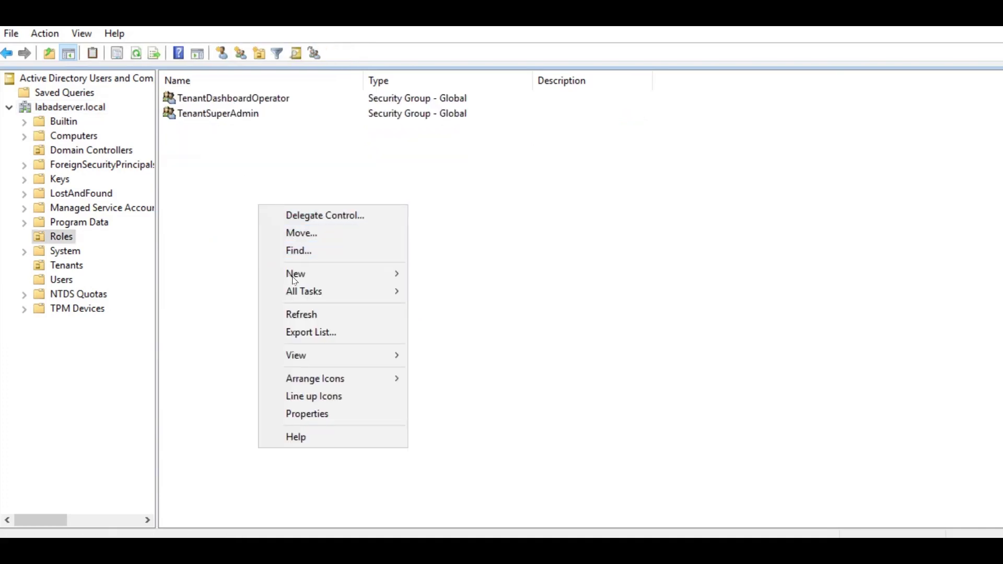
{"action": "mouse_move", "coordinate": [340, 273]}
{"action": "left_click", "coordinate": [449, 301]}
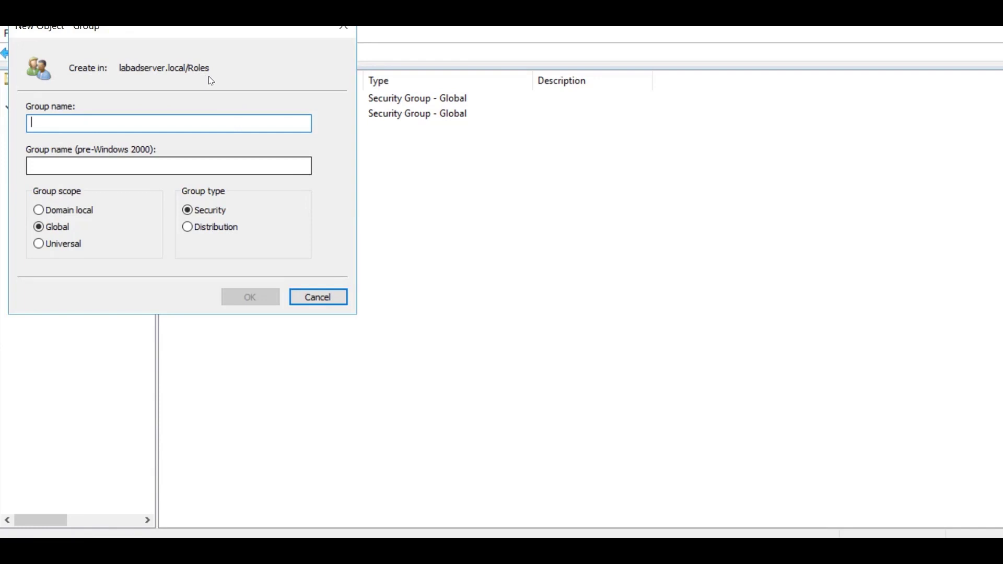
{"action": "type", "text": "TenantSecurityAdmin"}
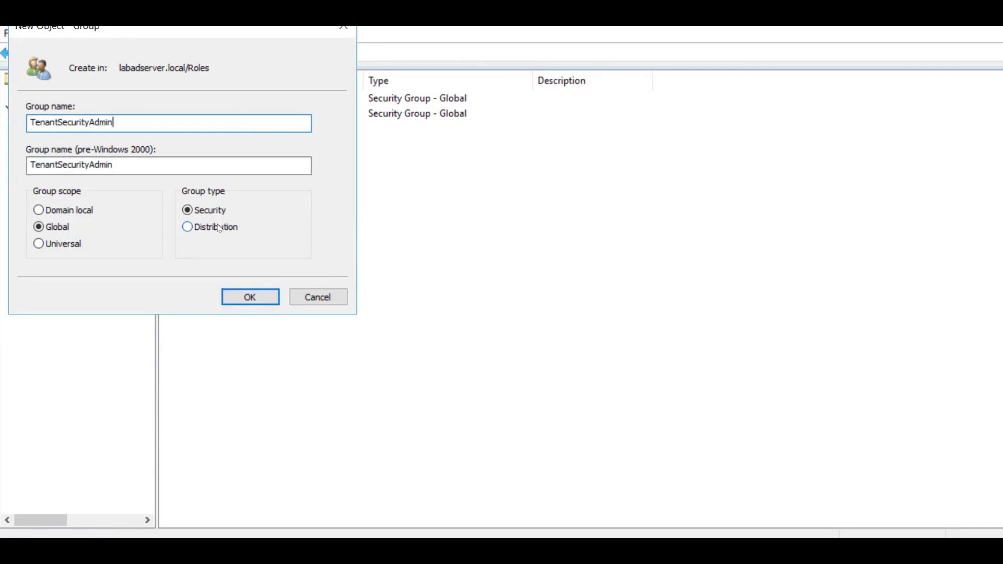
{"action": "left_click", "coordinate": [249, 294]}
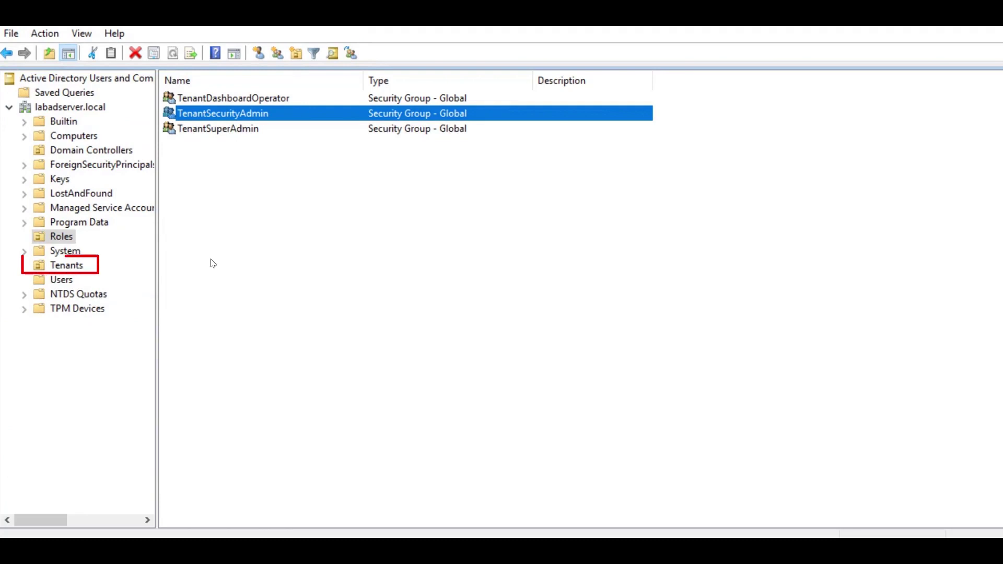
Create a global security group Cust4 in Tenants, then display the Users container
{"action": "left_click", "coordinate": [64, 262]}
{"action": "right_click", "coordinate": [306, 251]}
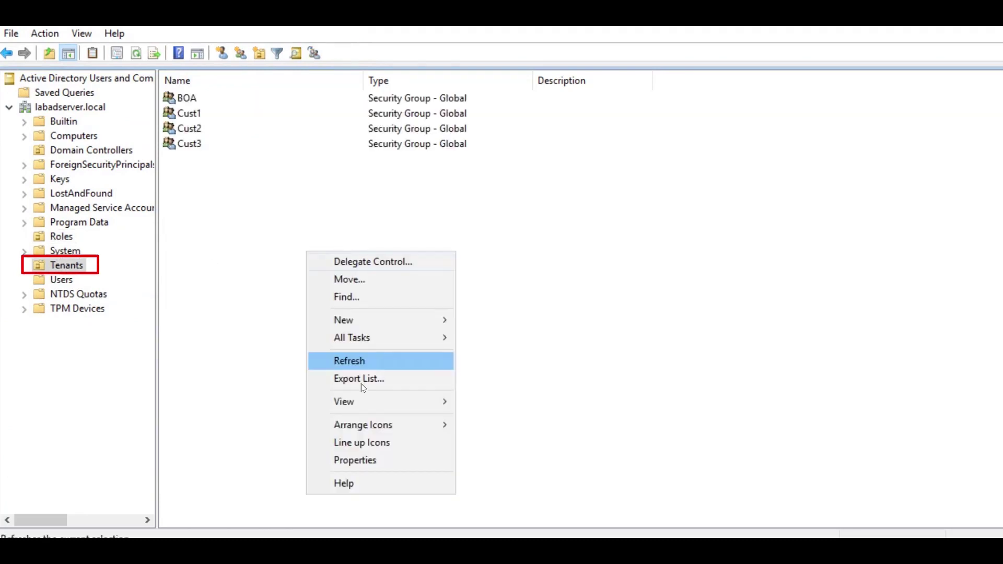
{"action": "mouse_move", "coordinate": [368, 317]}
{"action": "left_click", "coordinate": [504, 348]}
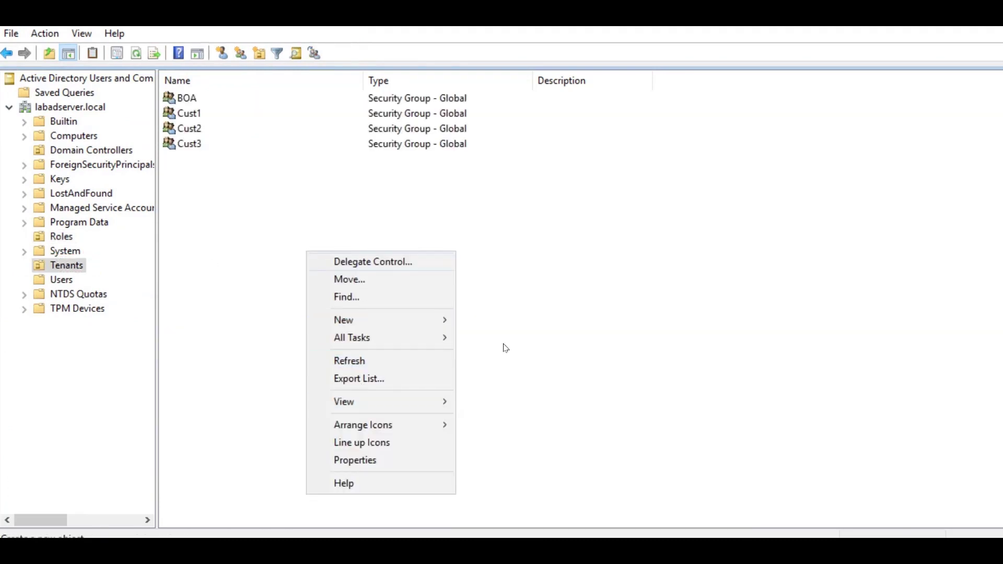
{"action": "type", "text": "Cust"}
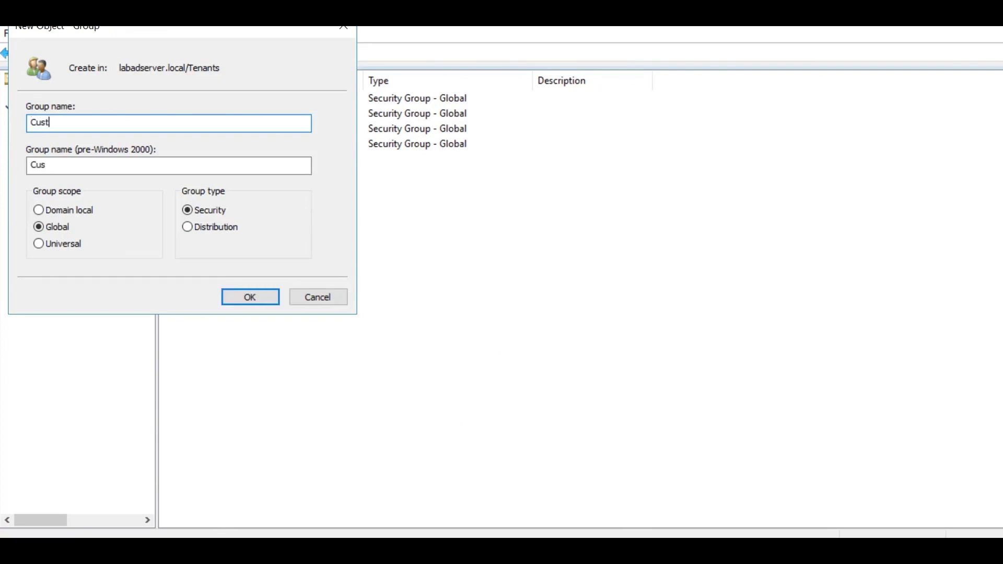
{"action": "type", "text": "4"}
{"action": "left_click", "coordinate": [244, 291]}
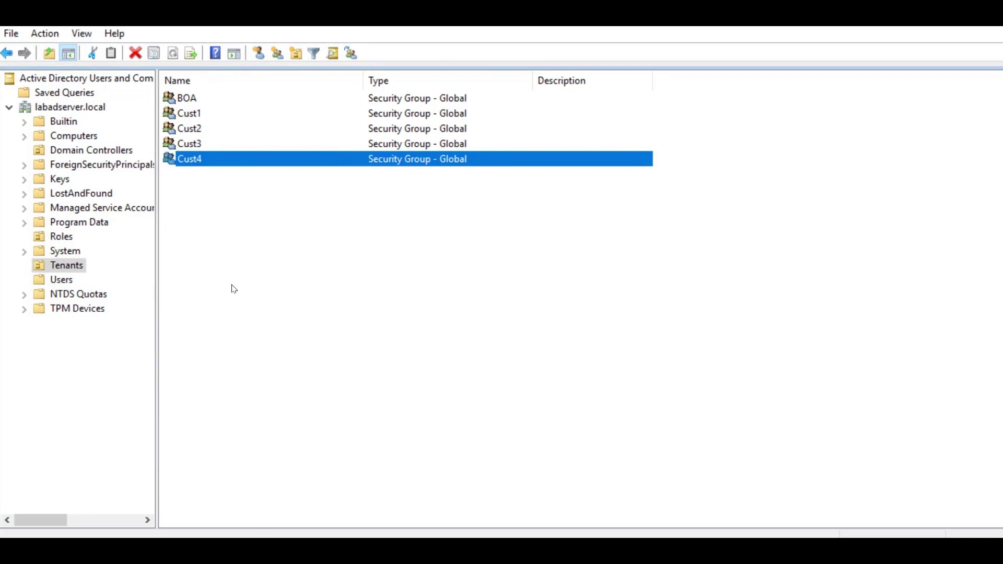
{"action": "left_click", "coordinate": [61, 279]}
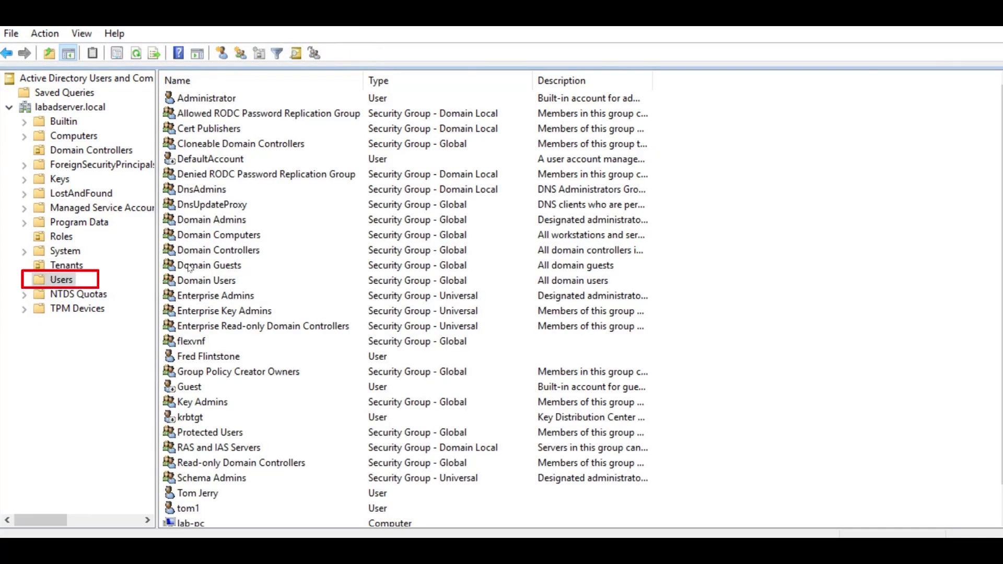
Start a new user with first name test, last name acc, and logon name test
{"action": "right_click", "coordinate": [725, 371]}
{"action": "mouse_move", "coordinate": [757, 204]}
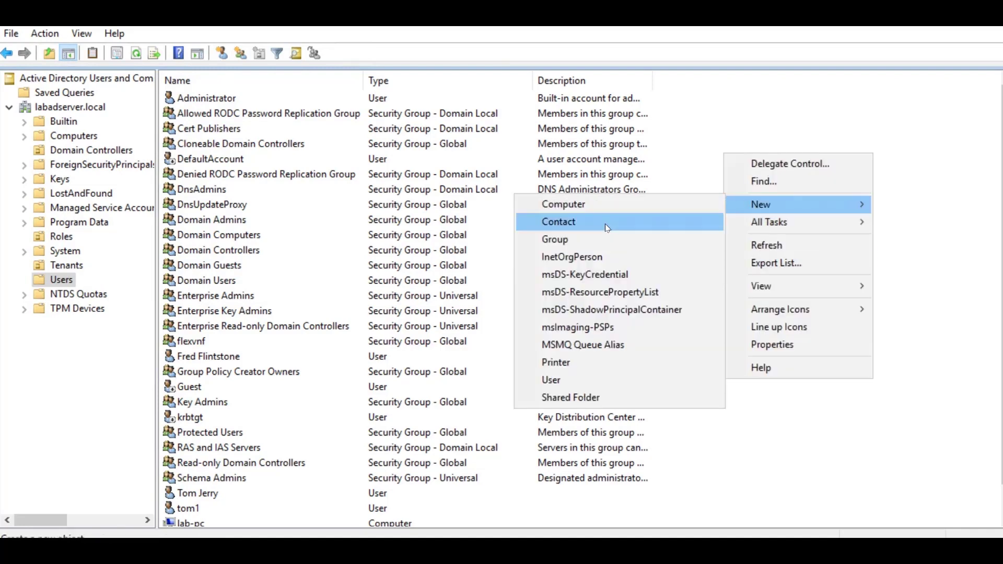
{"action": "left_click", "coordinate": [574, 380]}
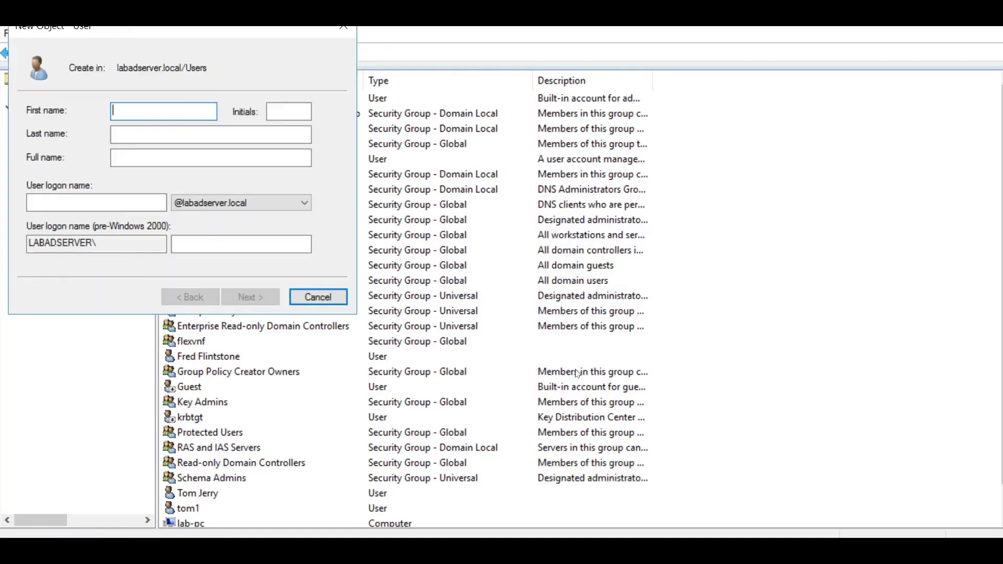
{"action": "type", "text": "test"}
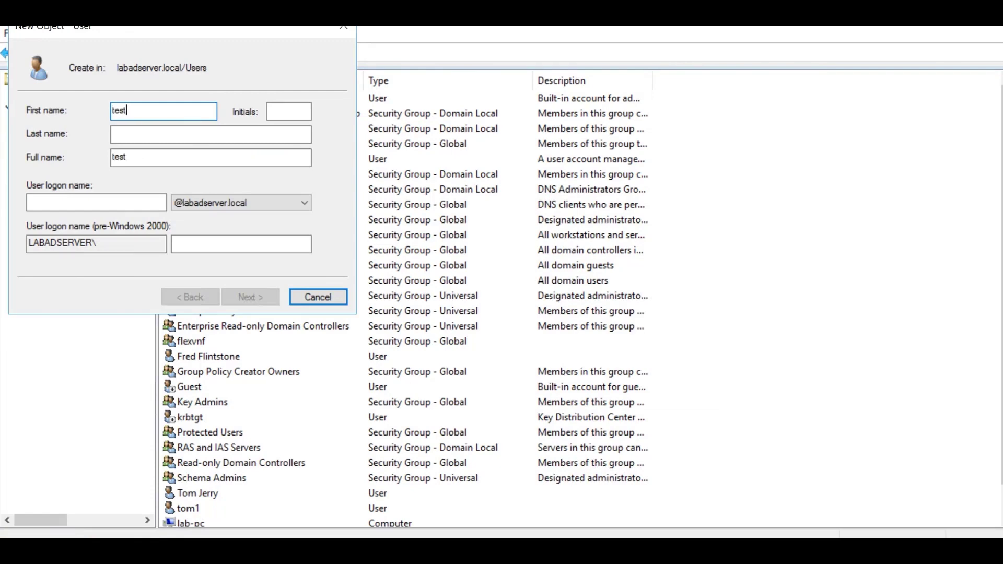
{"action": "key", "text": "Tab"}
{"action": "type", "text": "acc"}
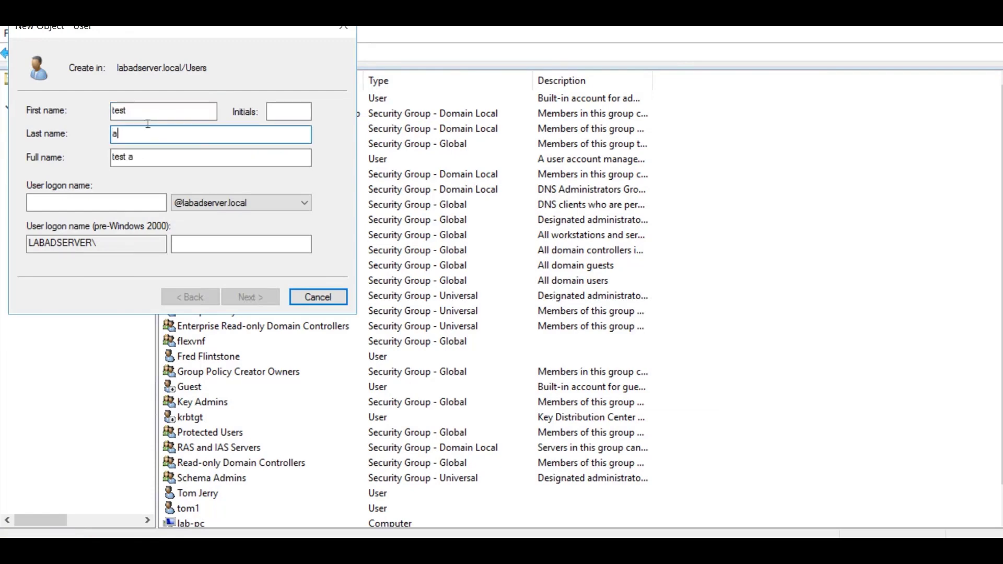
{"action": "left_click", "coordinate": [113, 202]}
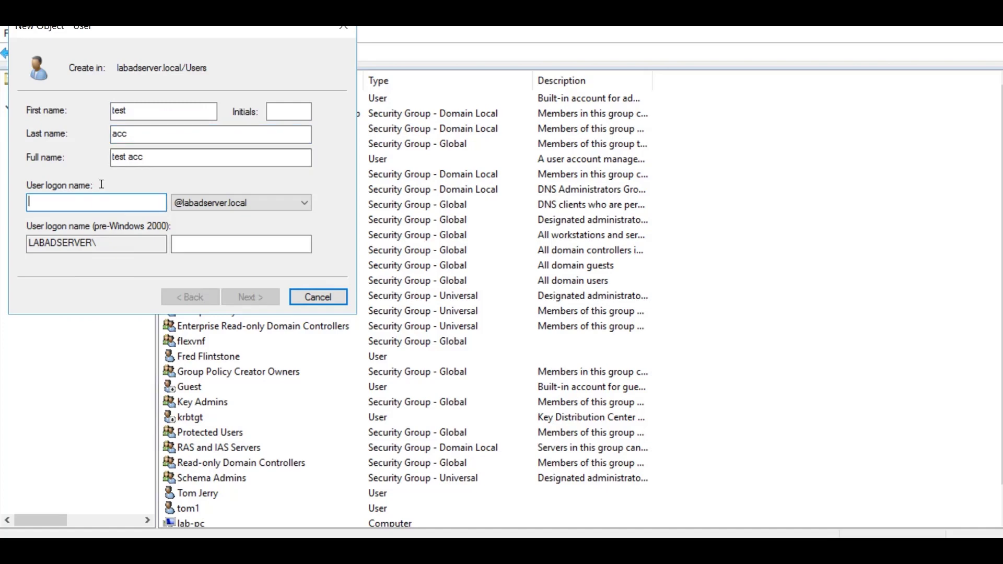
{"action": "type", "text": "test"}
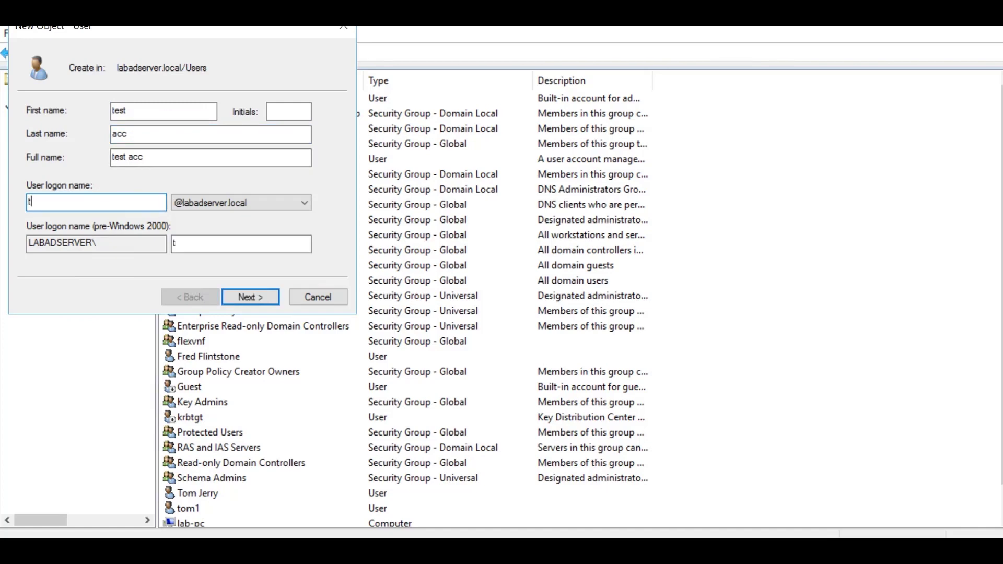
{"action": "left_click", "coordinate": [236, 290]}
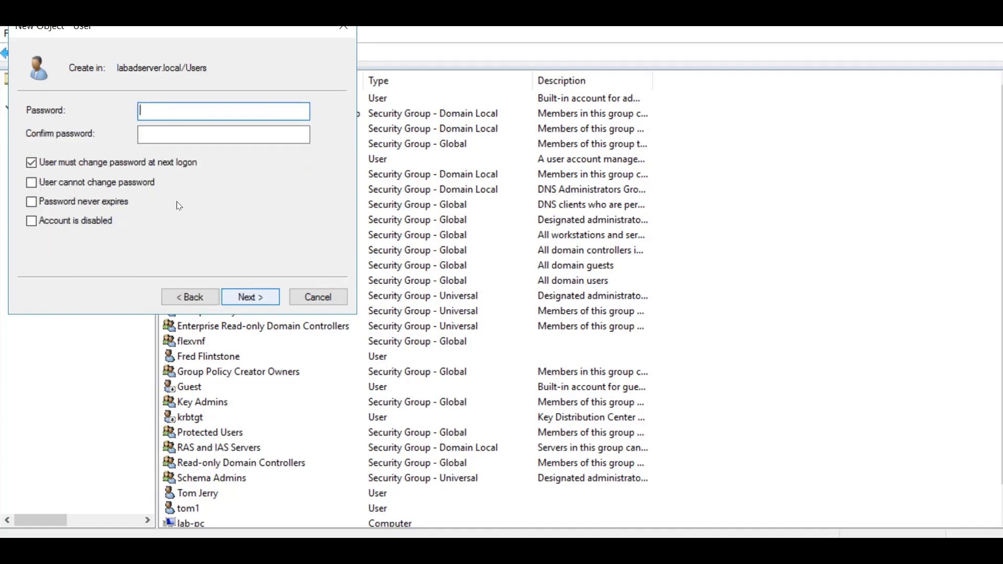
Set the user's password, unchangeable by the user and never expiring, without forced change at logon
{"action": "type", "text": "Password1"}
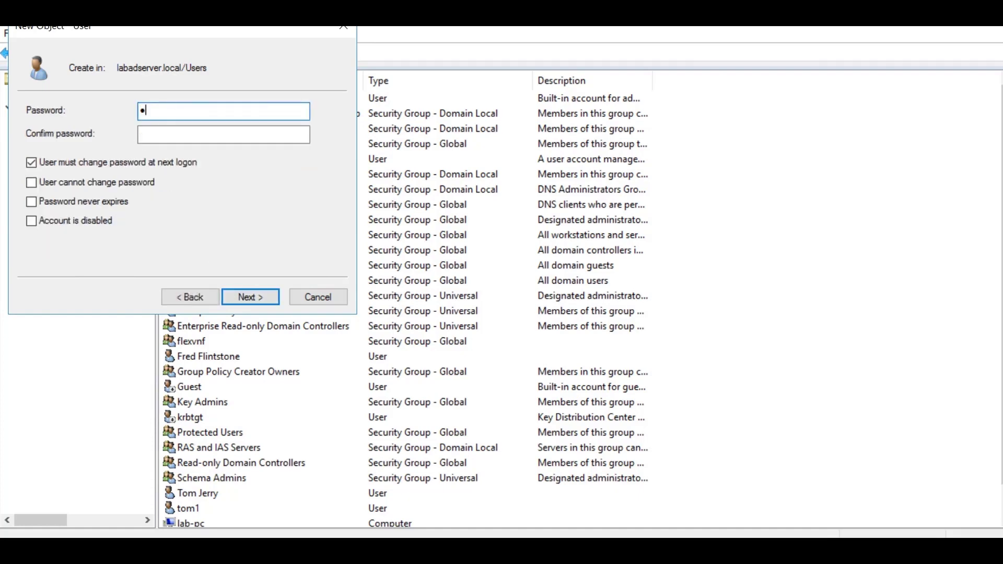
{"action": "key", "text": "Tab"}
{"action": "type", "text": "Password1"}
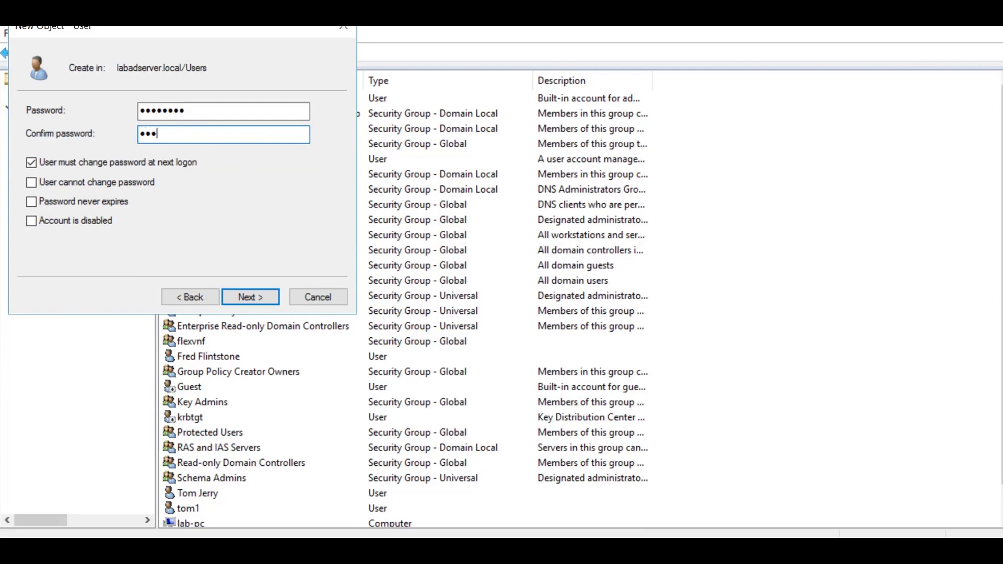
{"action": "left_click", "coordinate": [33, 162]}
{"action": "left_click", "coordinate": [32, 182]}
{"action": "left_click", "coordinate": [36, 201]}
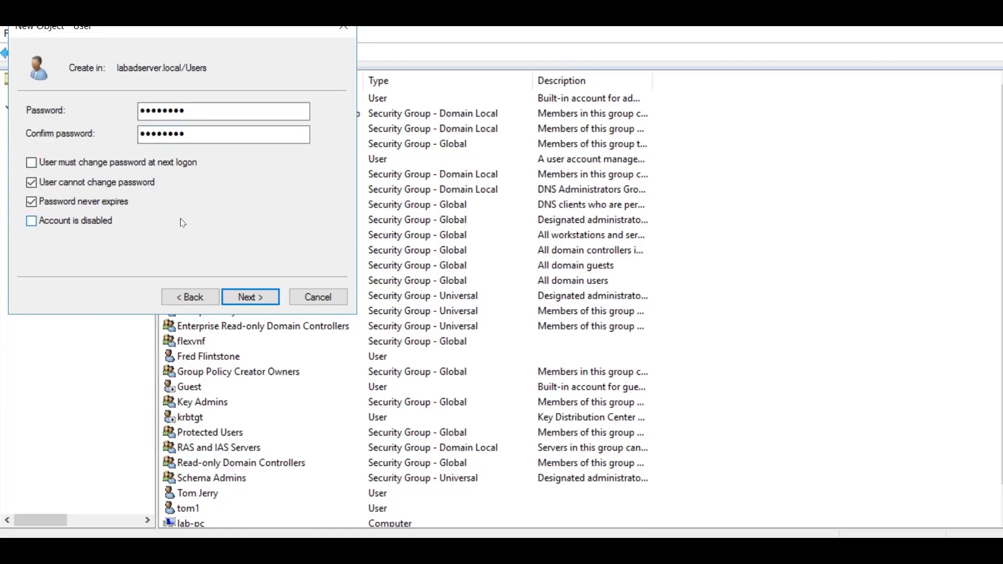
{"action": "left_click", "coordinate": [251, 296]}
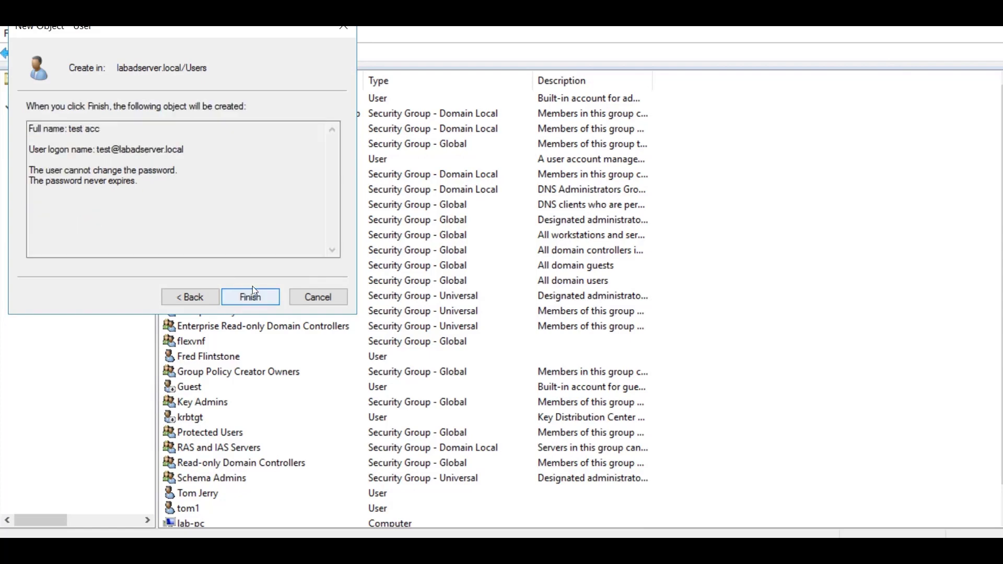
Finish creating test acc and add it to the Cust4 and TenantSecurityAdmin groups
{"action": "left_click", "coordinate": [253, 293]}
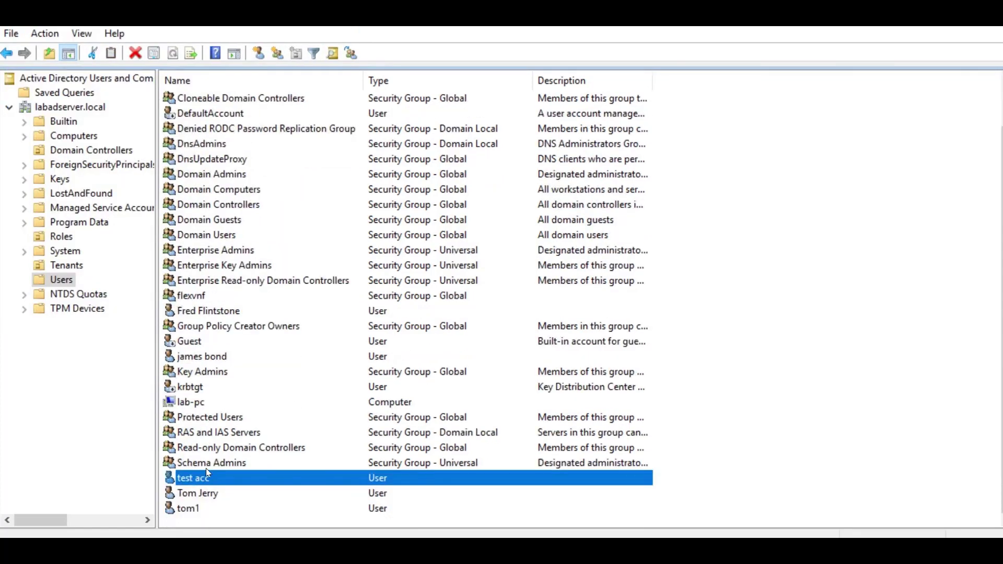
{"action": "double_click", "coordinate": [195, 471]}
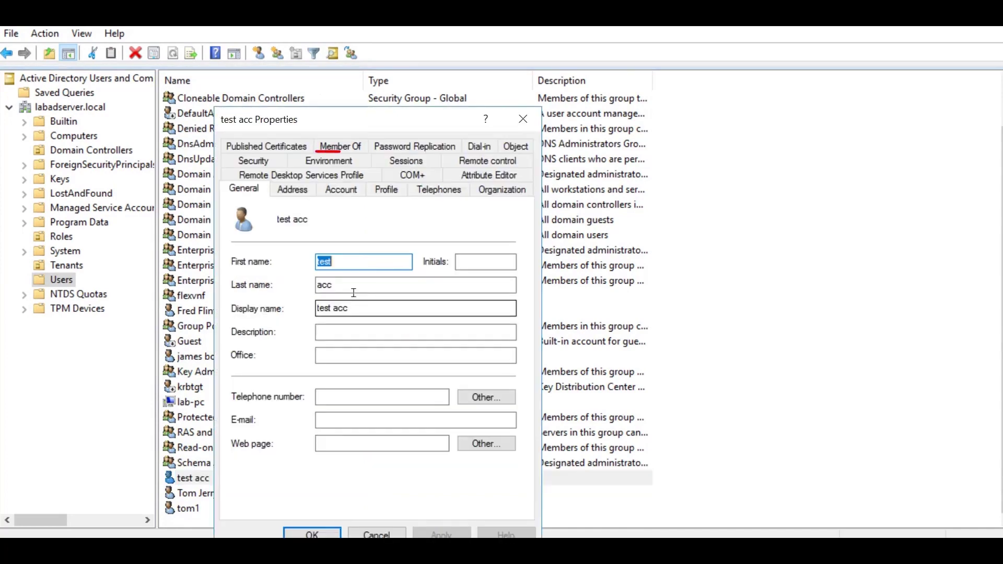
{"action": "left_click", "coordinate": [337, 139]}
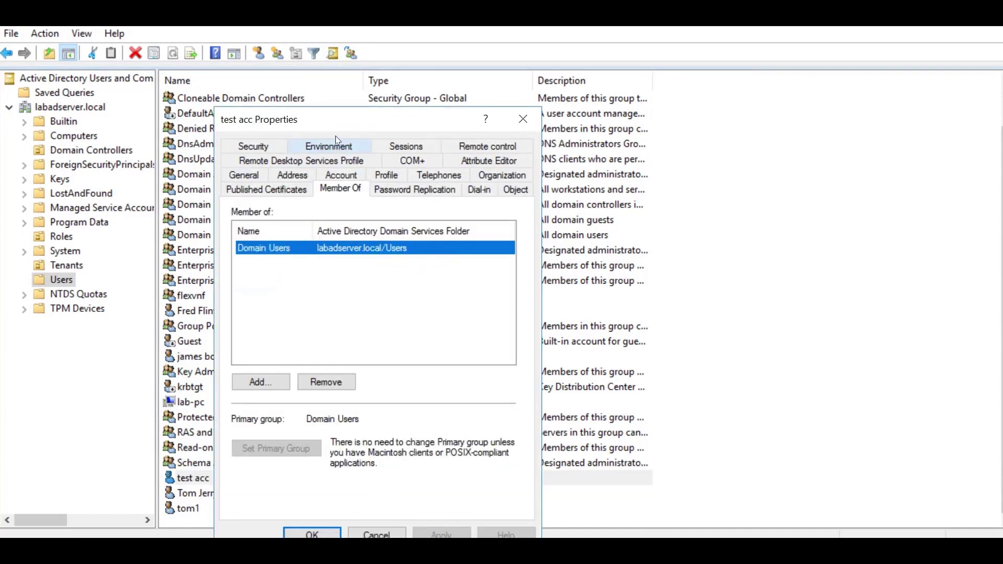
{"action": "left_click", "coordinate": [271, 379]}
{"action": "type", "text": "Cust"}
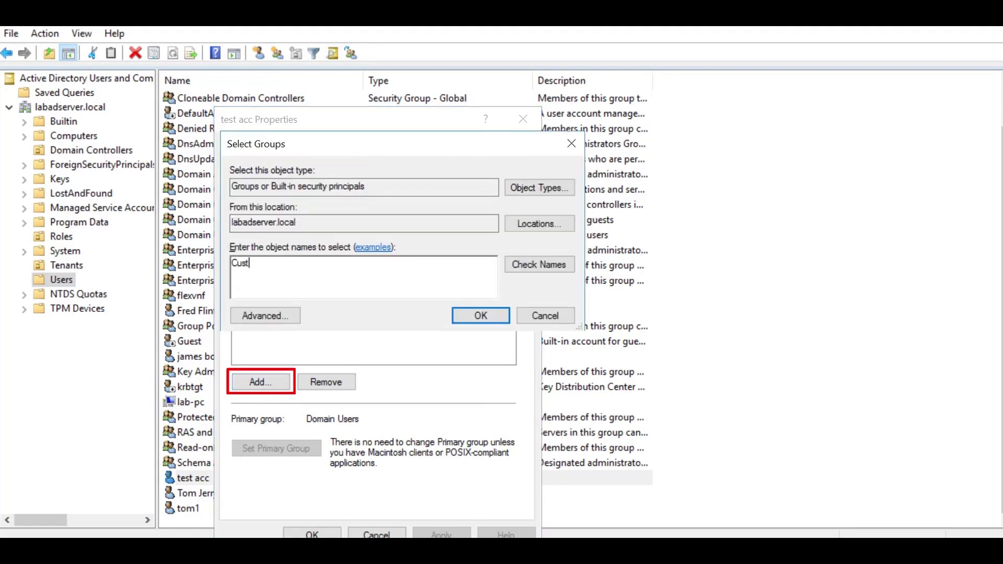
{"action": "type", "text": "4;TenantSecurityAdmin"}
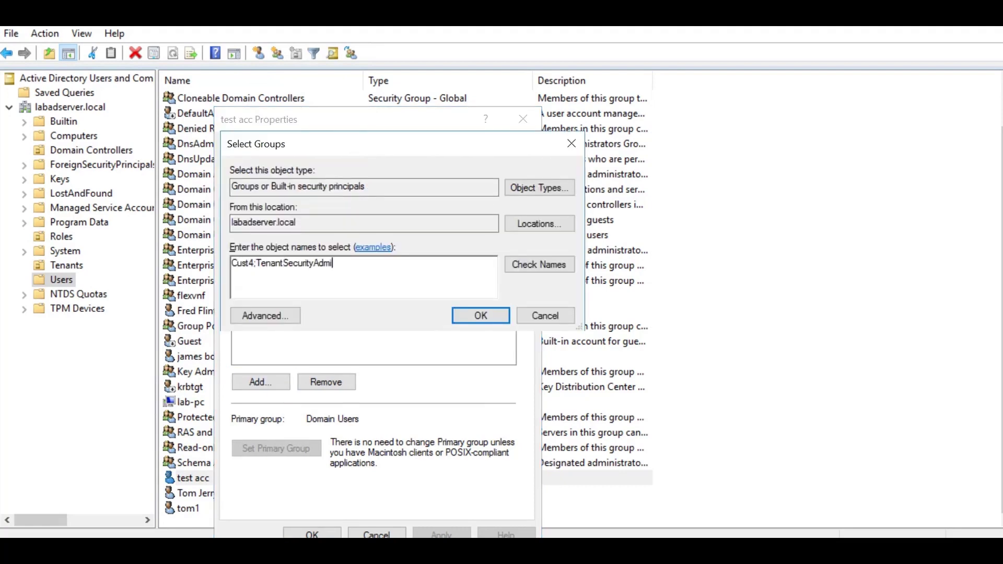
{"action": "left_click", "coordinate": [520, 261]}
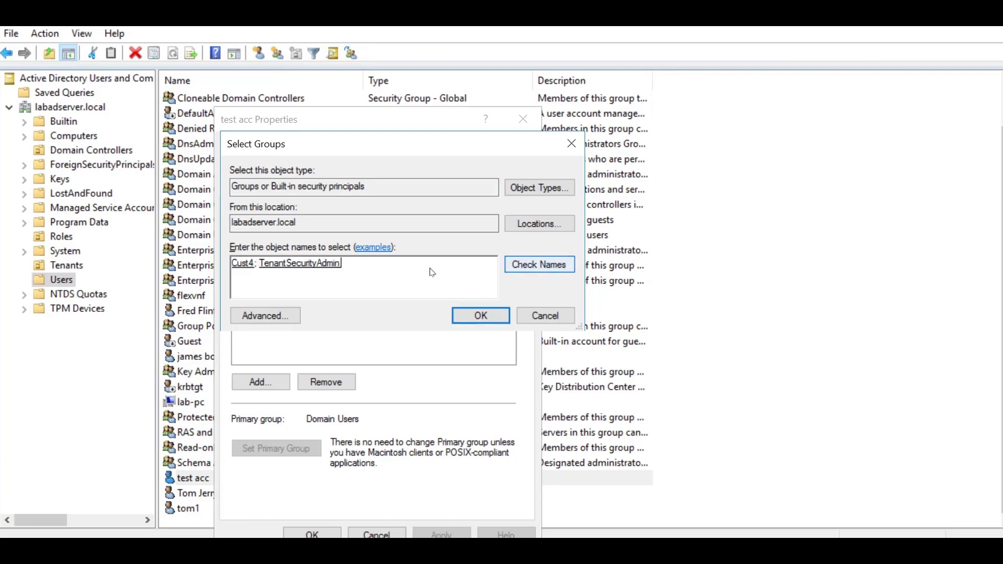
{"action": "left_click", "coordinate": [478, 315]}
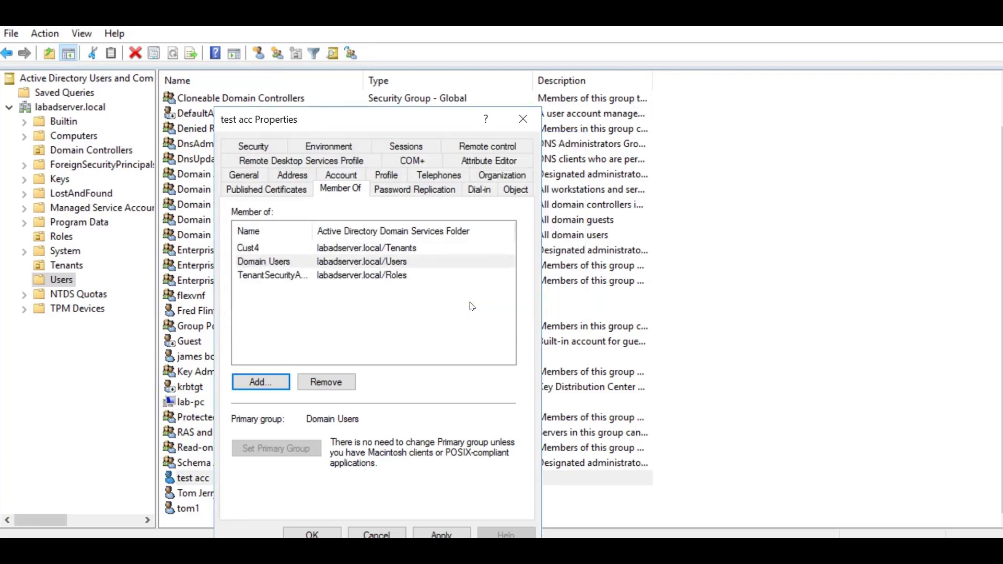
Review the test acc user's General and Account tab details
{"action": "left_click", "coordinate": [246, 175]}
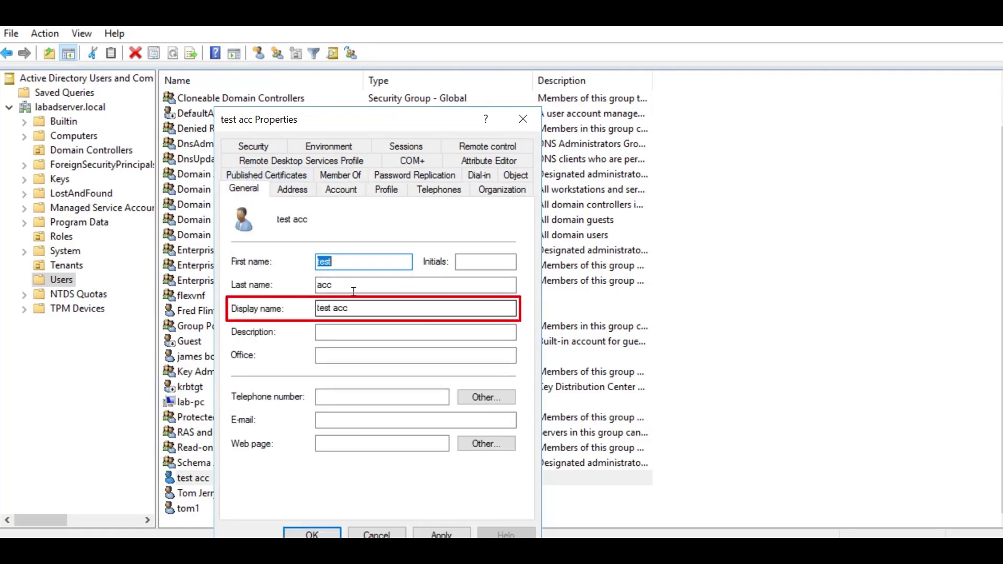
{"action": "left_click", "coordinate": [343, 188]}
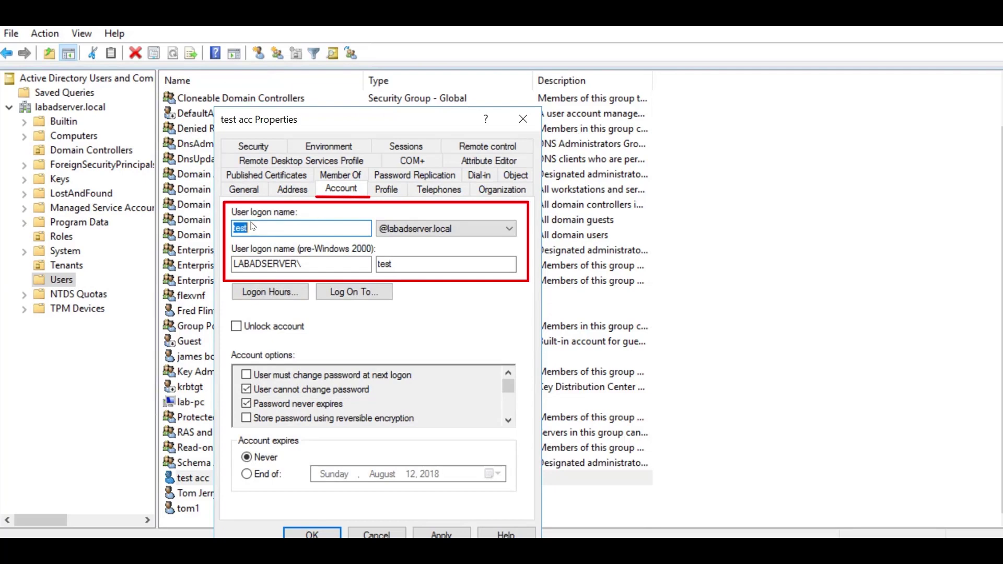
{"action": "key", "text": "End"}
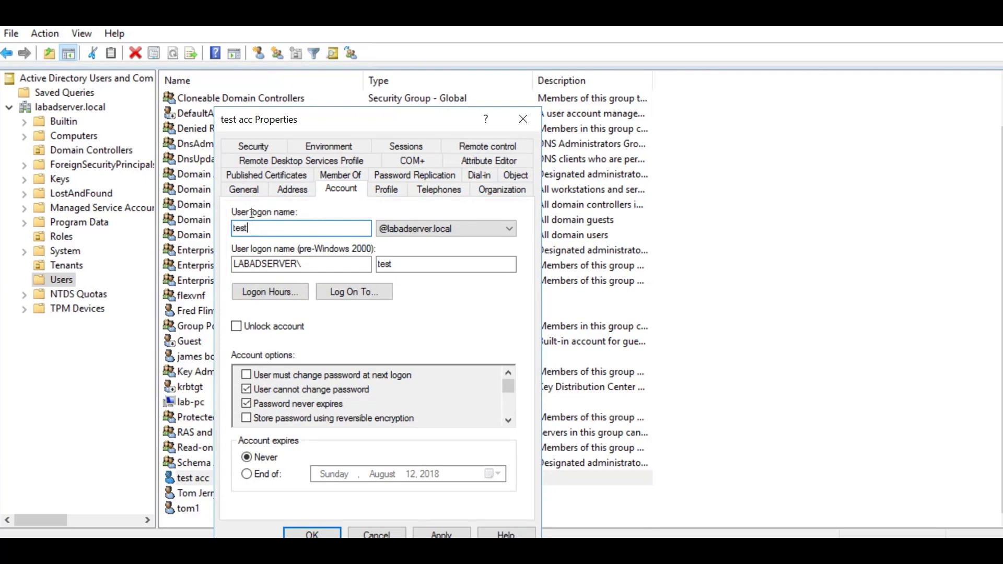
Trim the display name from 'test acc' to 'test' and apply the change
{"action": "left_click", "coordinate": [250, 184]}
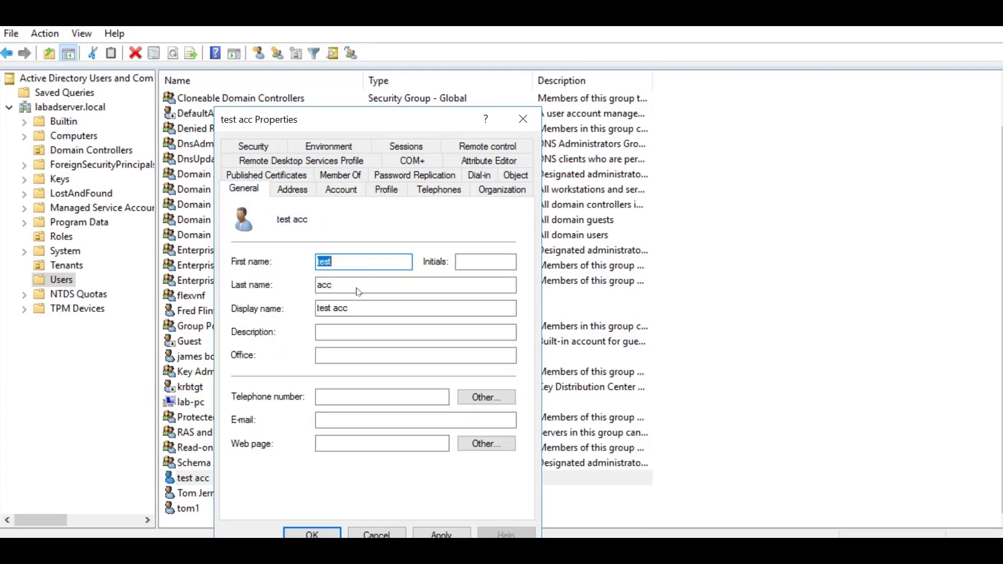
{"action": "key", "text": "Tab"}
{"action": "key", "text": "Tab"}
{"action": "key", "text": "Tab"}
{"action": "key", "text": "End"}
{"action": "key", "text": "BackSpace"}
{"action": "key", "text": "BackSpace"}
{"action": "key", "text": "BackSpace"}
{"action": "key", "text": "BackSpace"}
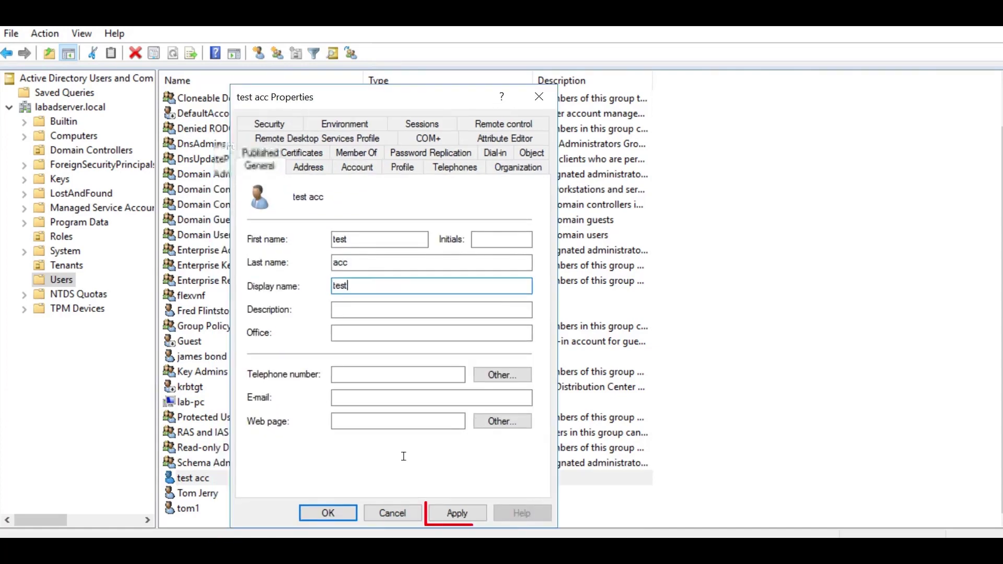
{"action": "left_click", "coordinate": [457, 513]}
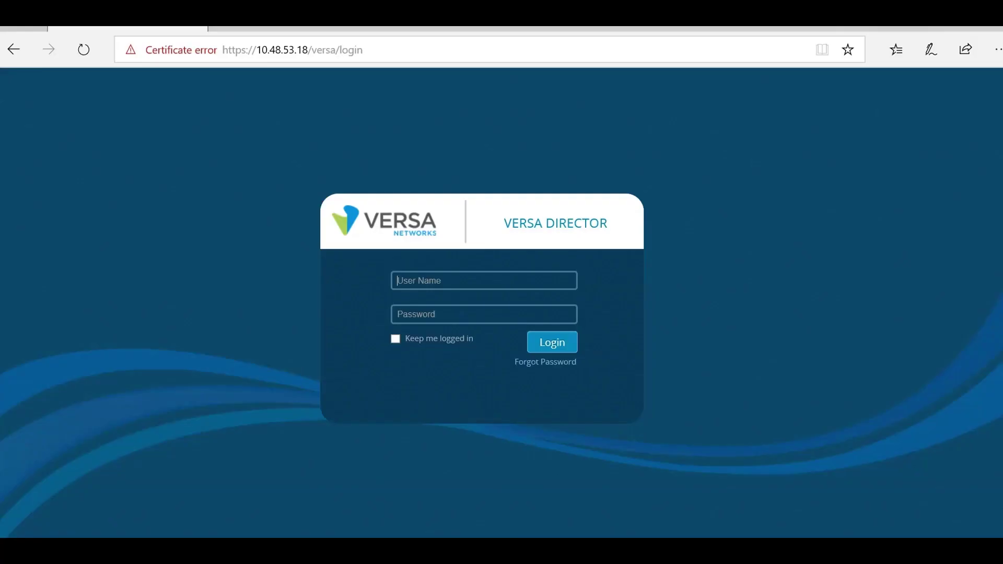
Log in to Versa Director as the AD user 'test' with its account password
{"action": "left_click", "coordinate": [437, 274]}
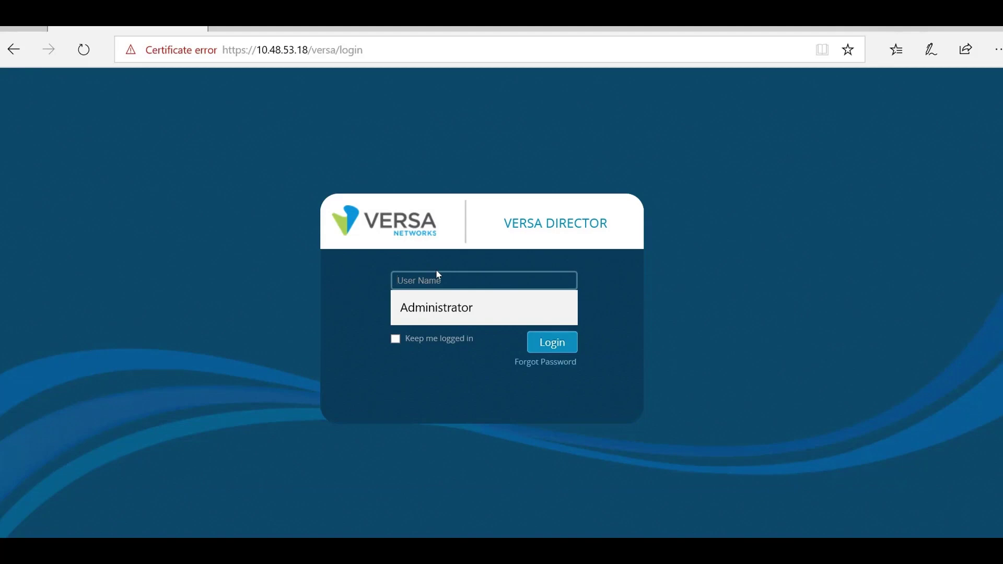
{"action": "type", "text": "test@"}
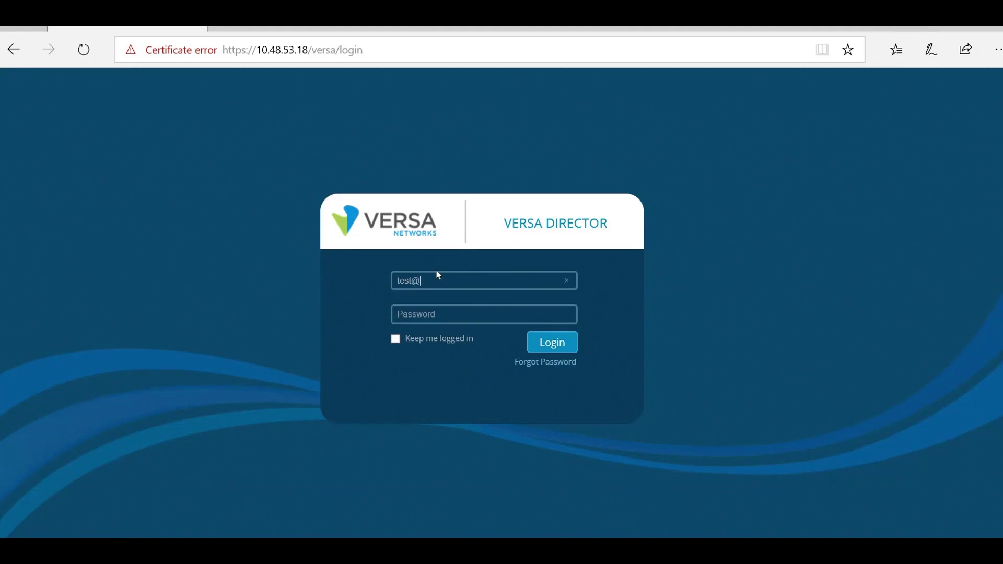
{"action": "type", "text": "Cust1"}
{"action": "key", "text": "Tab"}
{"action": "type", "text": "********"}
{"action": "left_click", "coordinate": [545, 343]}
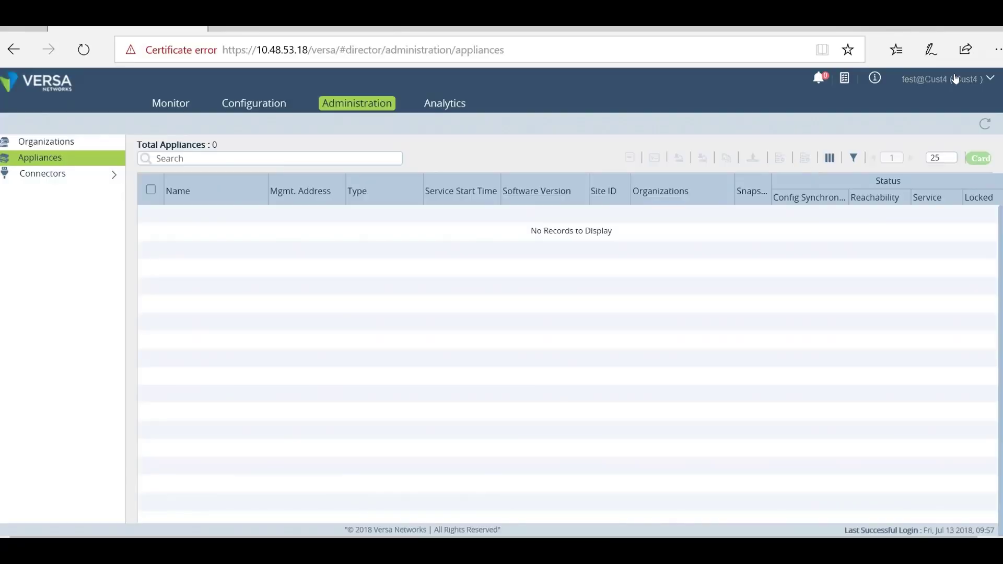